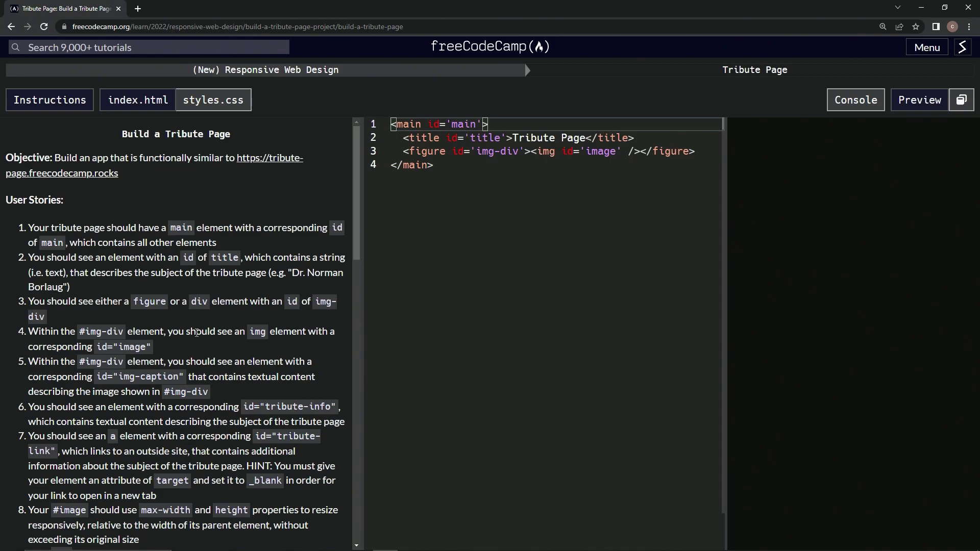
# Move the img tag and closing </figure> onto their own lines, aligning </figure> with its opening tag.
pyautogui.click(532, 151)
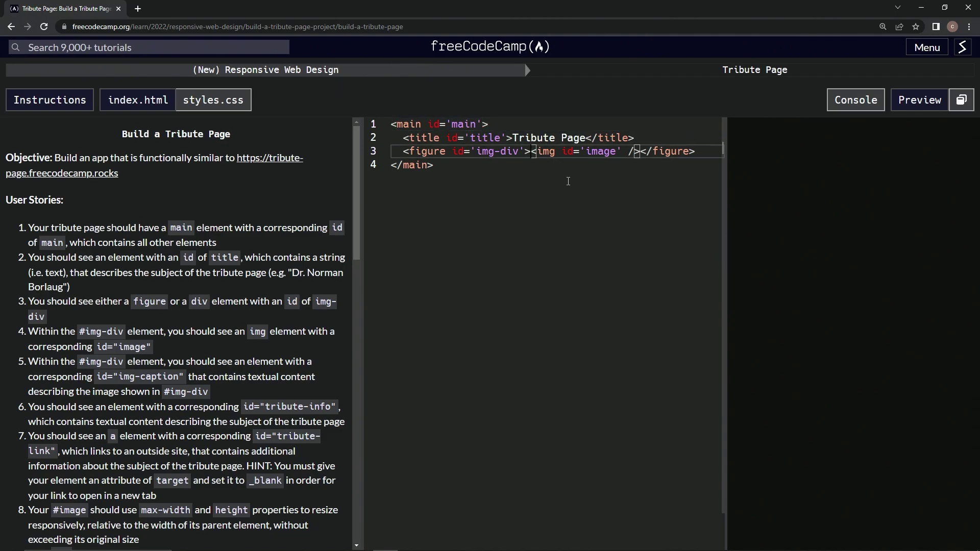
pyautogui.press('Return')
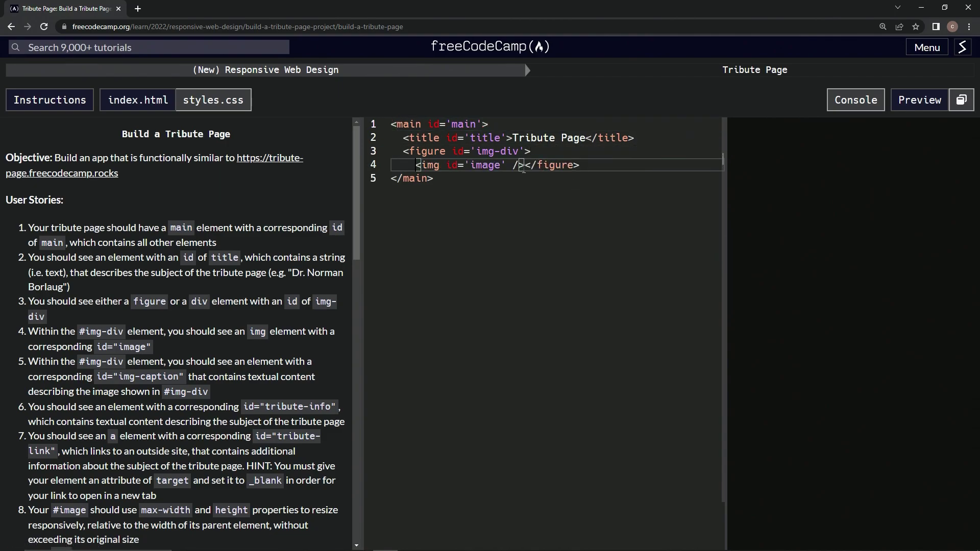
pyautogui.press('Return')
pyautogui.press('BackSpace')
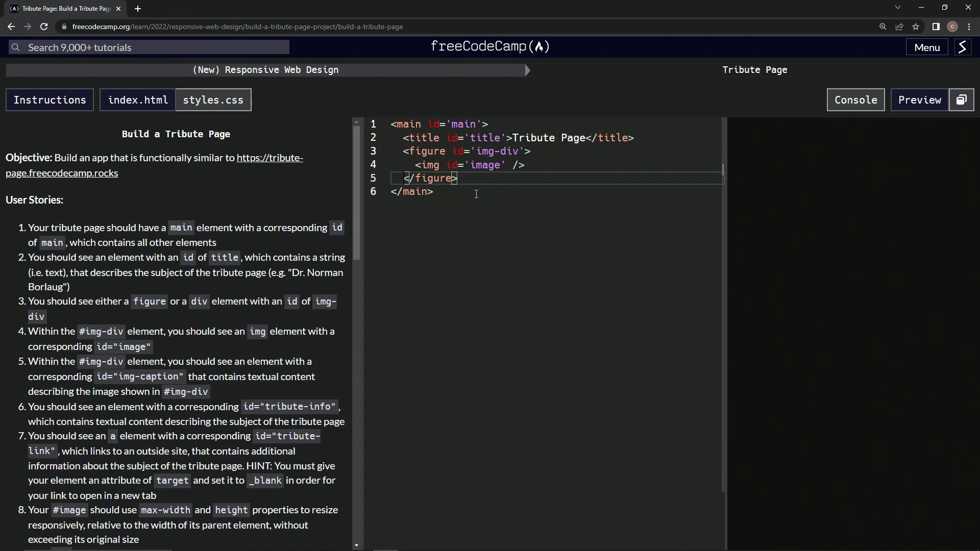
pyautogui.click(529, 165)
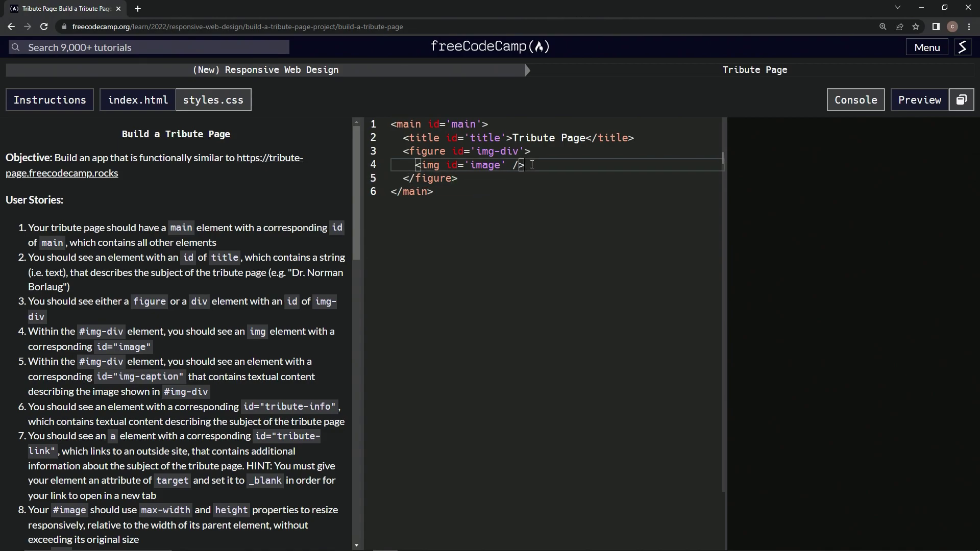
# Add <div id='img-caption'>Text</div> below the img inside the figure and show the console.
pyautogui.press('Return')
pyautogui.write('<di')
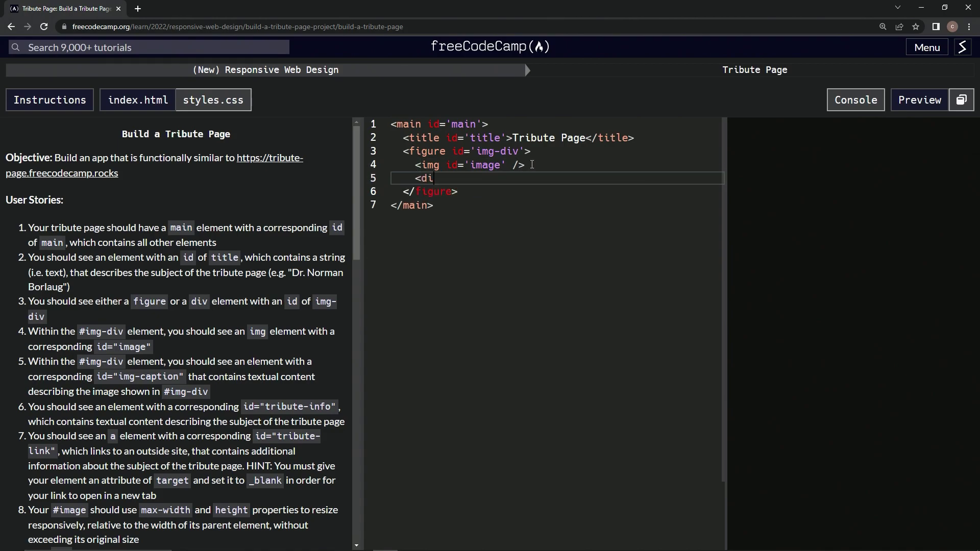
pyautogui.write('v>/')
pyautogui.write('div')
pyautogui.write('>')
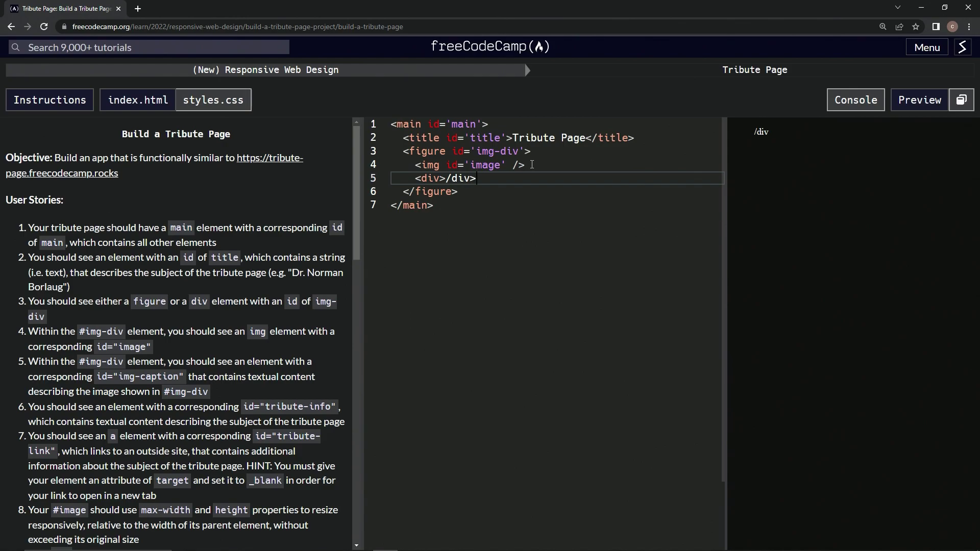
pyautogui.click(448, 177)
pyautogui.write('<')
pyautogui.click(442, 178)
pyautogui.write('id')
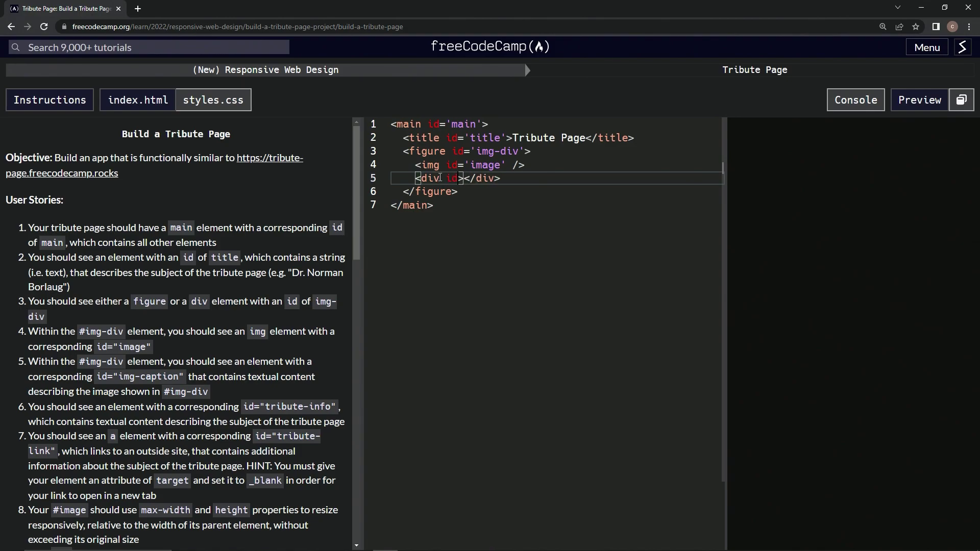
pyautogui.write("='im")
pyautogui.write('g-ca')
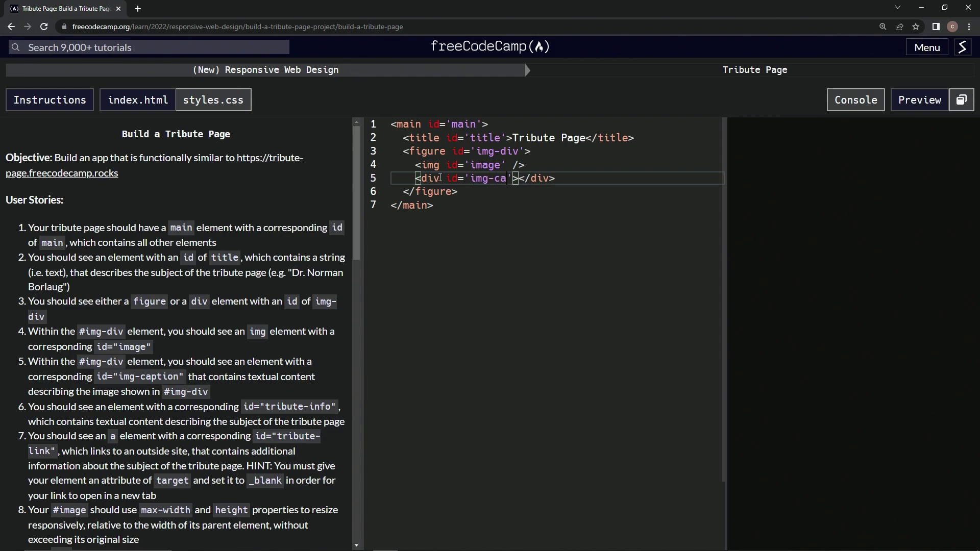
pyautogui.write('ption')
pyautogui.click(549, 178)
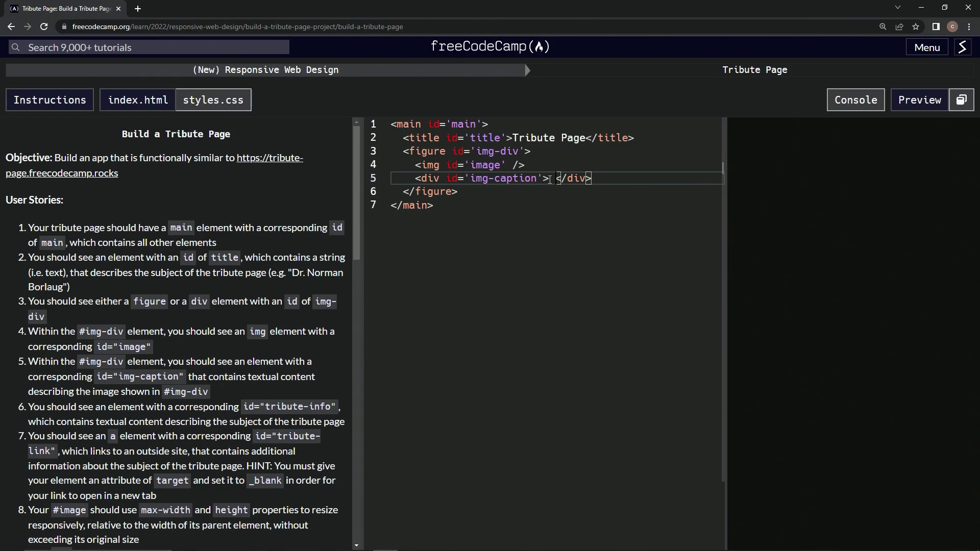
pyautogui.write('Text')
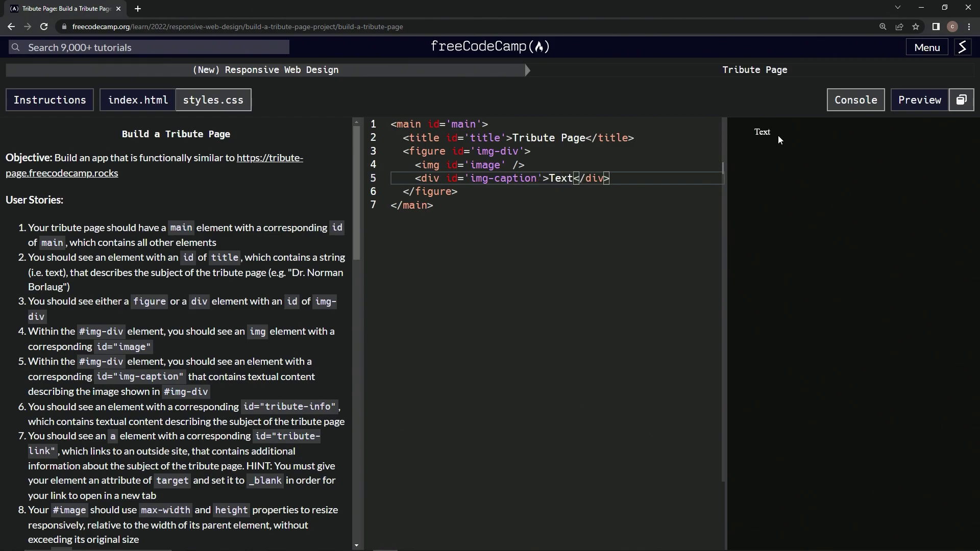
pyautogui.click(844, 103)
pyautogui.scroll(-4, 177, 359)
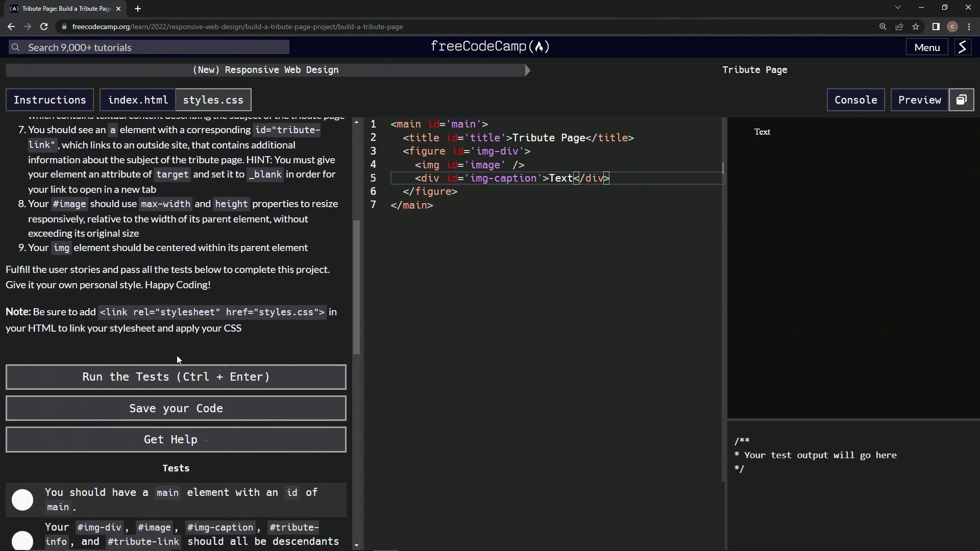
# Run the tribute page tests so the console lists unmet requirements like tribute-info.
pyautogui.click(180, 376)
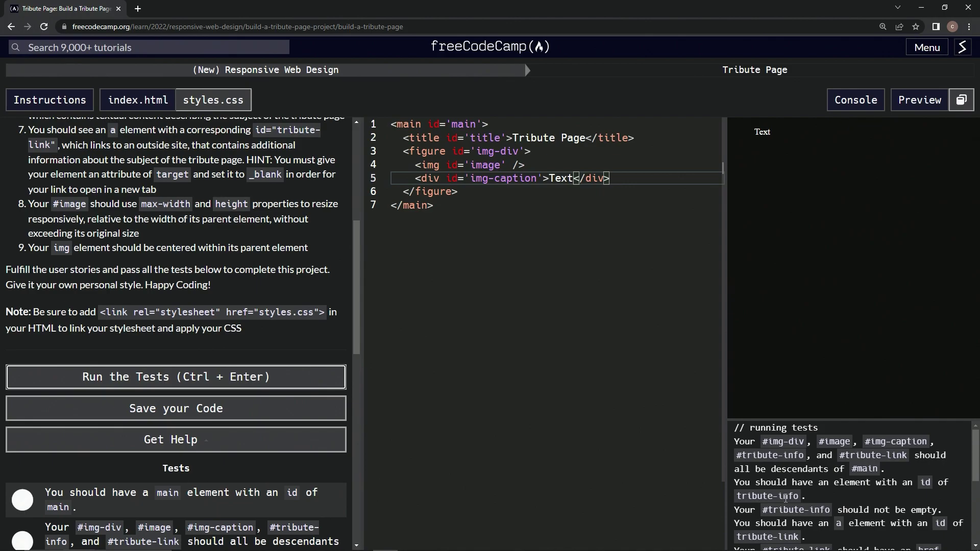
pyautogui.scroll(2, 297, 202)
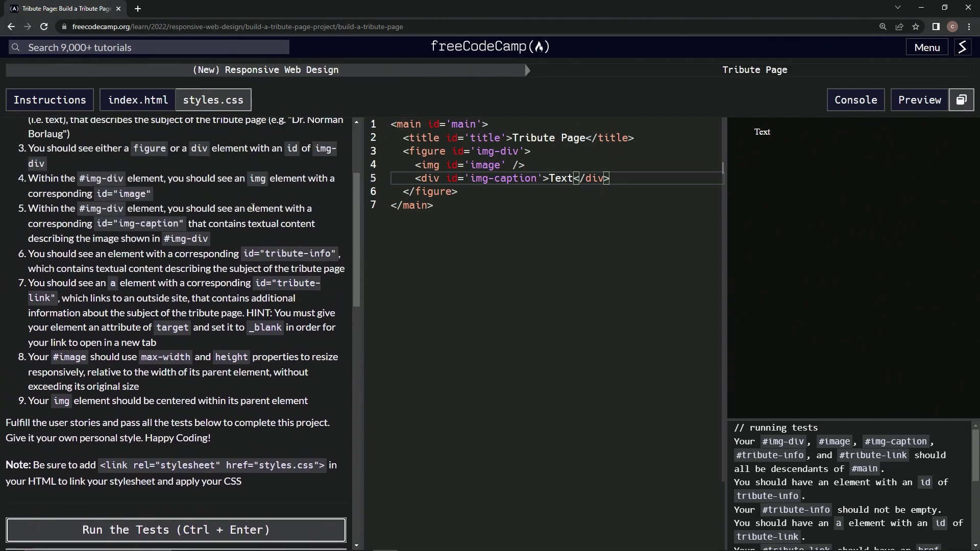
pyautogui.scroll(1, 230, 192)
pyautogui.scroll(2, 98, 166)
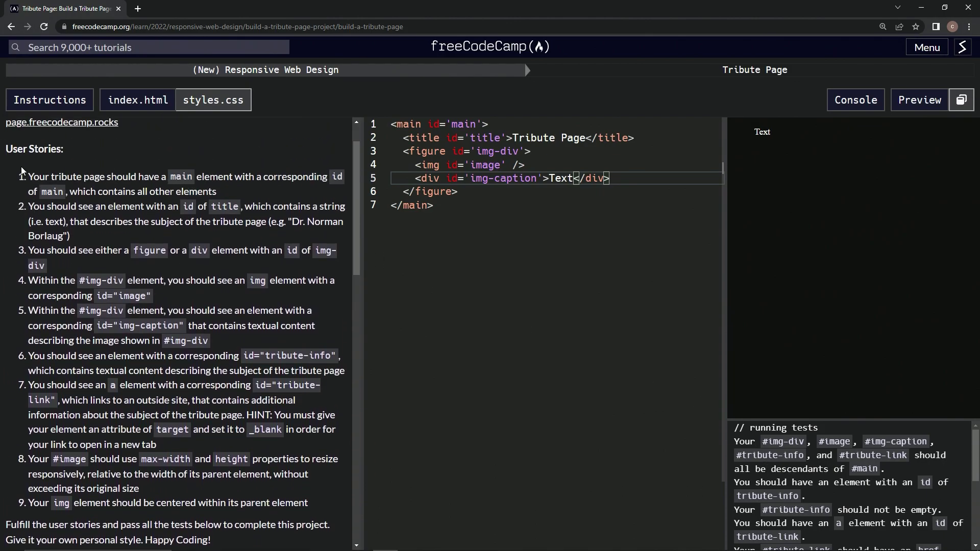